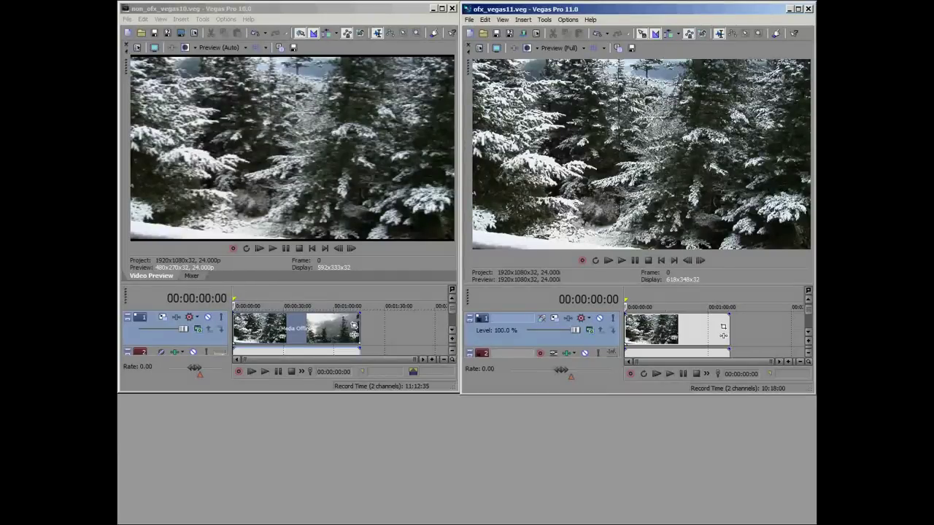
Step: Add Sony Color Corrector (Secondary) to the clip in the Vegas 10 project
{"action": "left_click", "coordinate": [279, 13]}
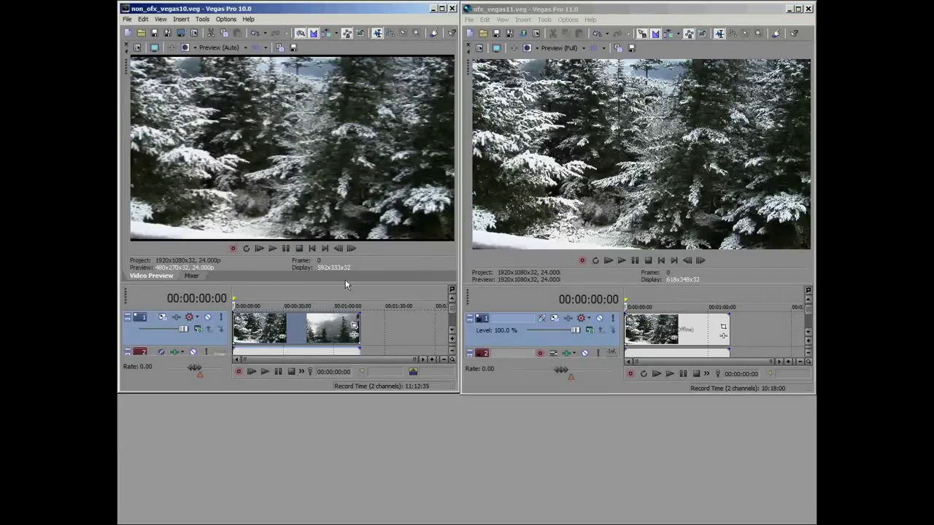
{"action": "left_click", "coordinate": [355, 336]}
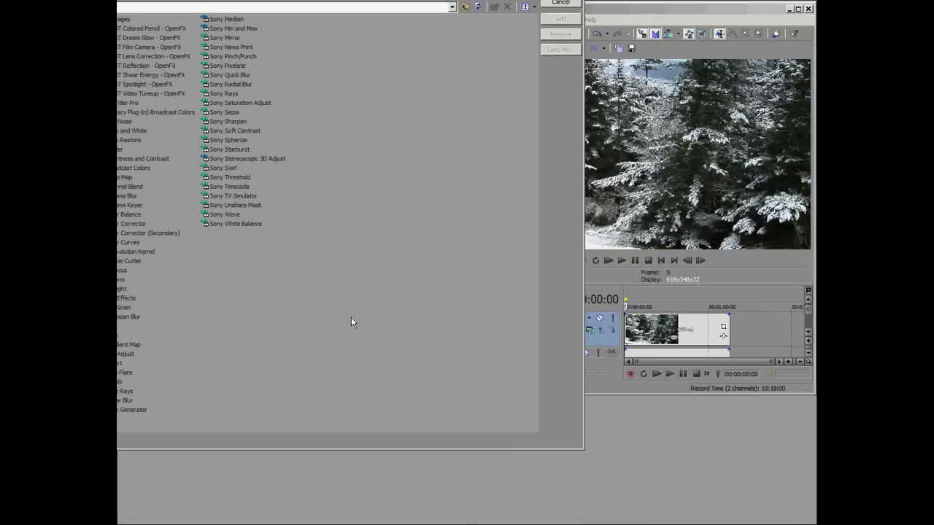
{"action": "left_click_drag", "start_coordinate": [181, 62], "coordinate": [364, 29]}
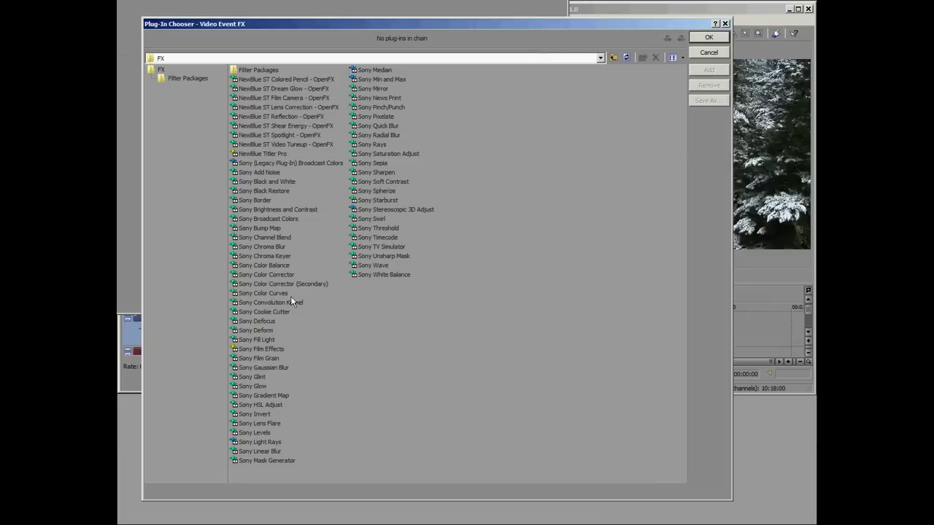
{"action": "double_click", "coordinate": [275, 285]}
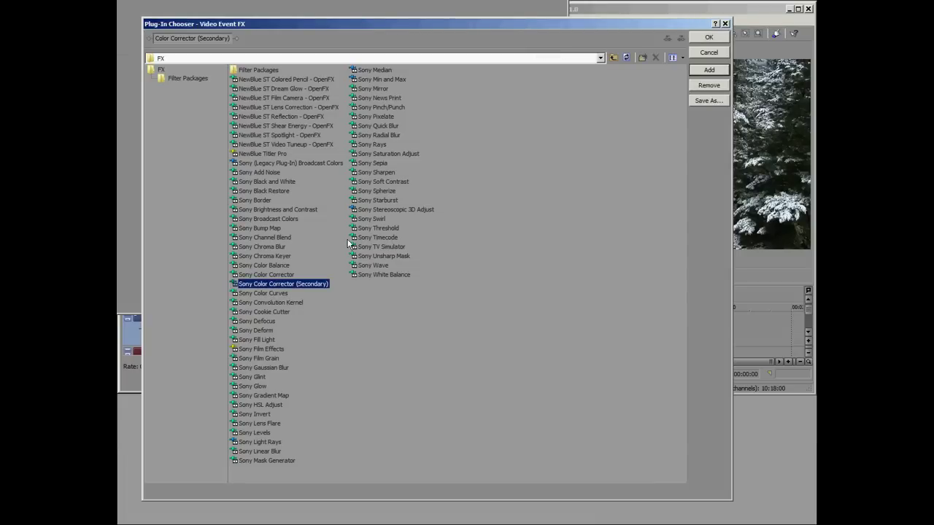
{"action": "left_click", "coordinate": [709, 37]}
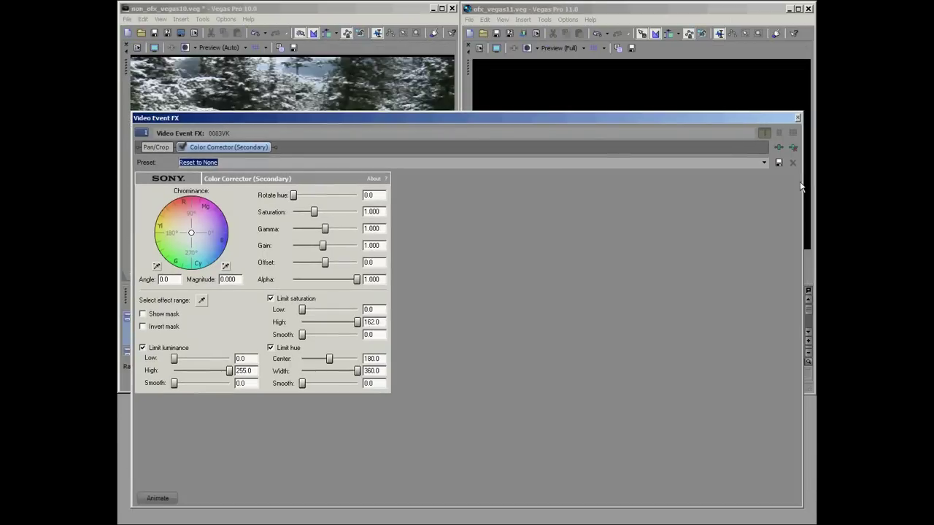
Step: Apply Color Corrector (Secondary) to the Vegas 11 clip and expand its Chrominance settings
{"action": "left_click_drag", "start_coordinate": [552, 178], "coordinate": [450, 183]}
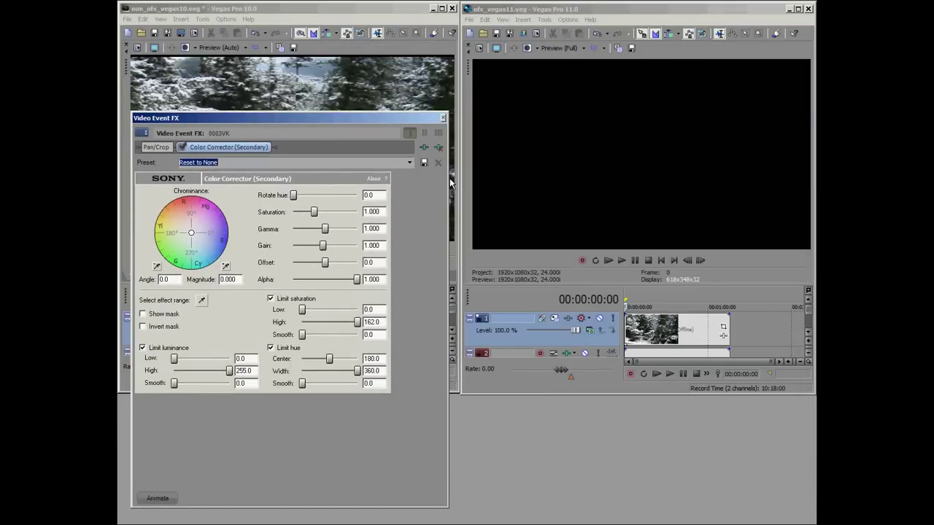
{"action": "left_click", "coordinate": [723, 336]}
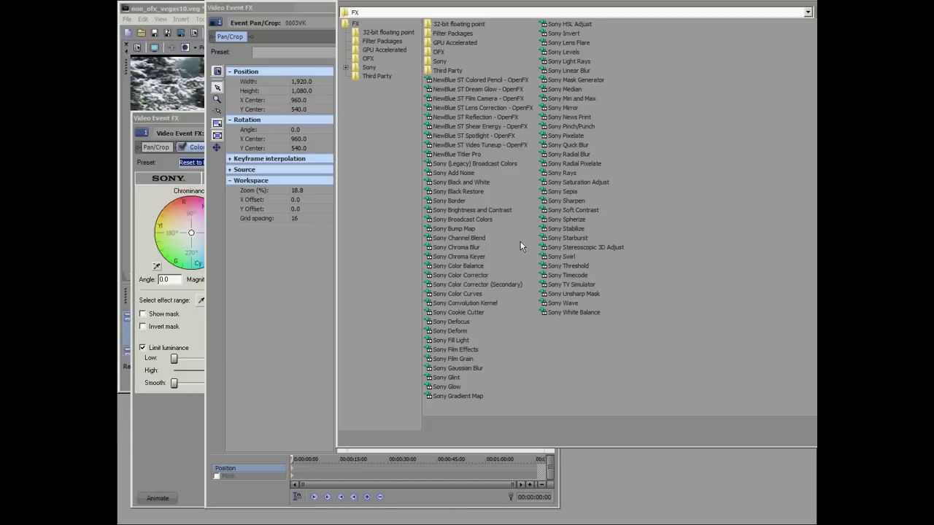
{"action": "left_click", "coordinate": [513, 283]}
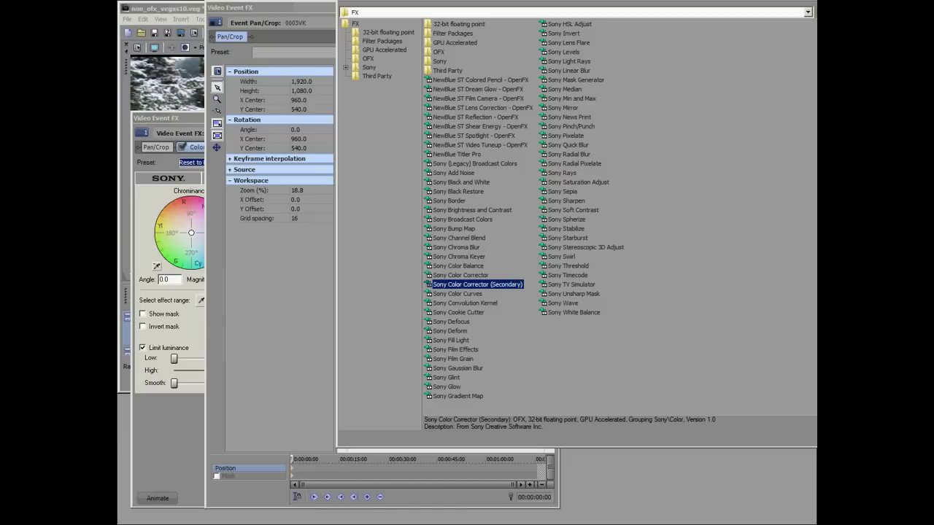
{"action": "key", "text": "Return"}
{"action": "left_click_drag", "start_coordinate": [411, 8], "coordinate": [669, 15]}
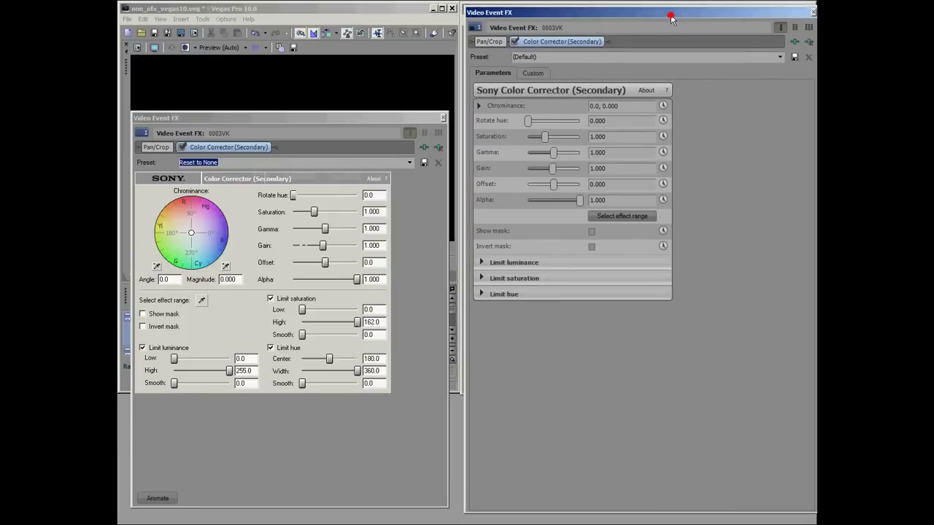
{"action": "left_click", "coordinate": [474, 109]}
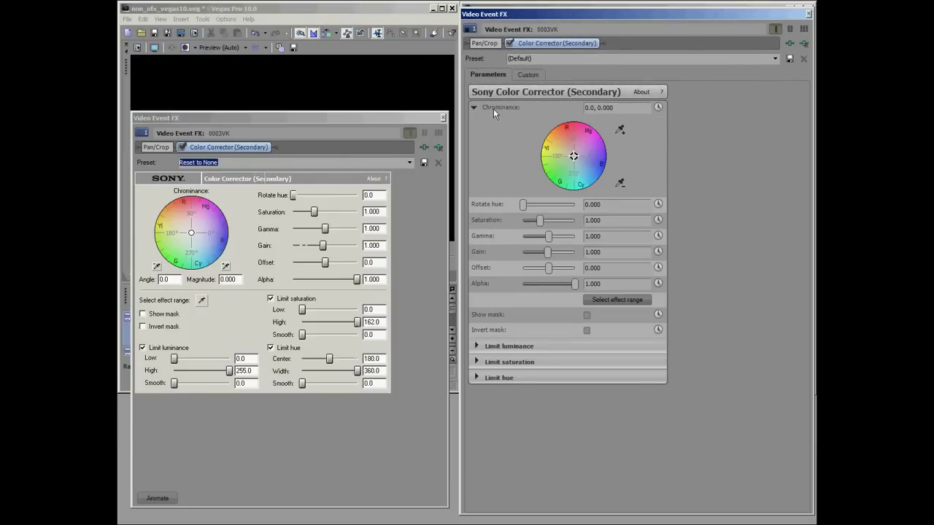
Step: Keyframe the Vegas 10 corrector at about 40 s: Rotate hue 260.6, Saturation 3.0, Gamma 2.0
{"action": "left_click", "coordinate": [264, 118]}
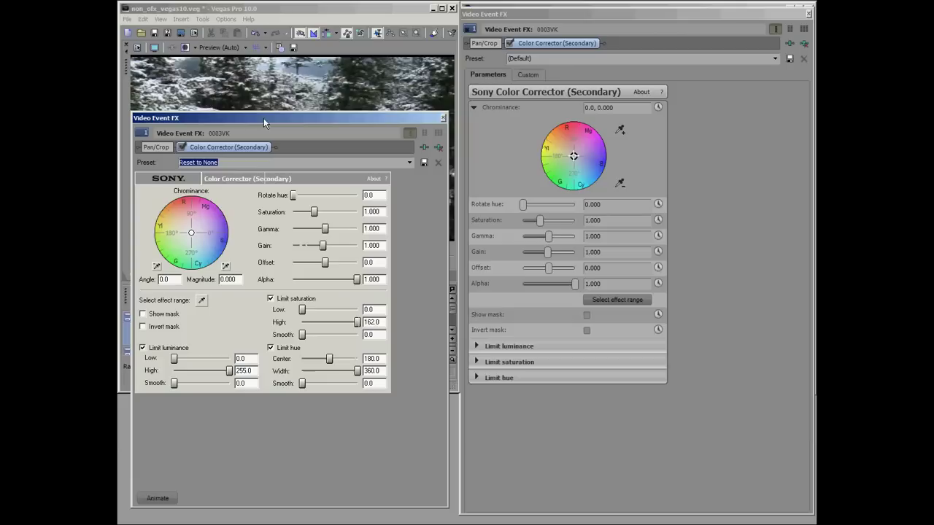
{"action": "left_click", "coordinate": [153, 499]}
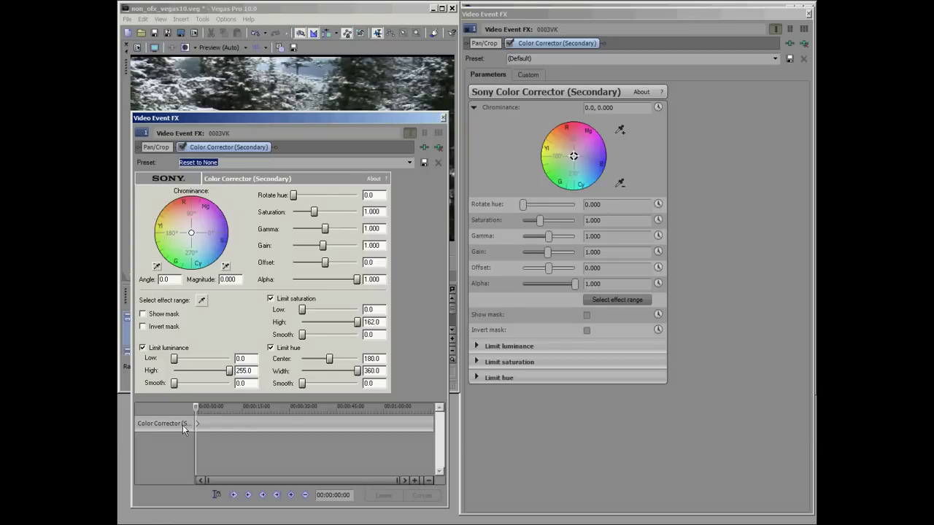
{"action": "left_click_drag", "start_coordinate": [195, 406], "coordinate": [324, 416]}
{"action": "left_click", "coordinate": [324, 416]}
{"action": "left_click_drag", "start_coordinate": [293, 195], "coordinate": [379, 230]}
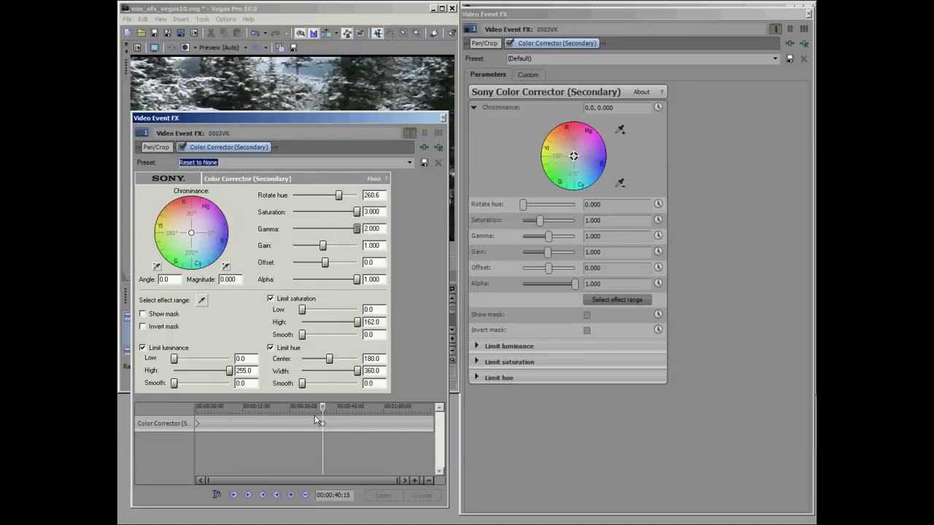
{"action": "mouse_move", "coordinate": [325, 409]}
{"action": "left_mouse_down"}
{"action": "mouse_move", "coordinate": [191, 417]}
{"action": "mouse_move", "coordinate": [323, 422]}
{"action": "left_mouse_up"}
Step: Enable animation for Rotate hue, Saturation and Gamma in Vegas 11, and enlarge the keyframe timeline
{"action": "left_click", "coordinate": [526, 20]}
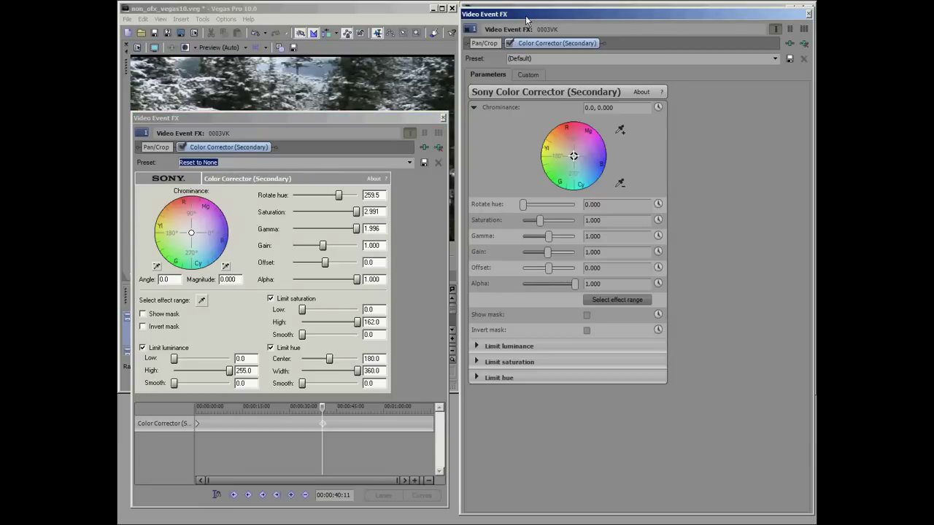
{"action": "left_click", "coordinate": [658, 205]}
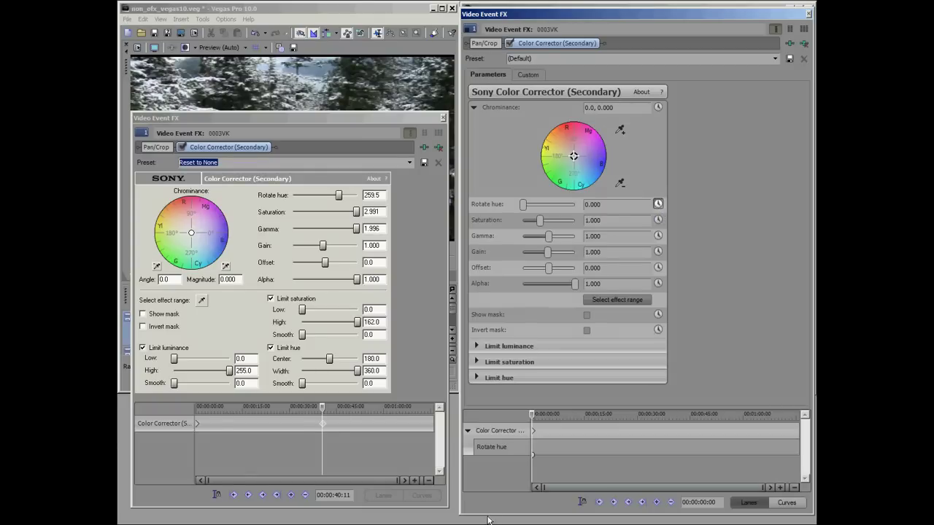
{"action": "left_click", "coordinate": [659, 221]}
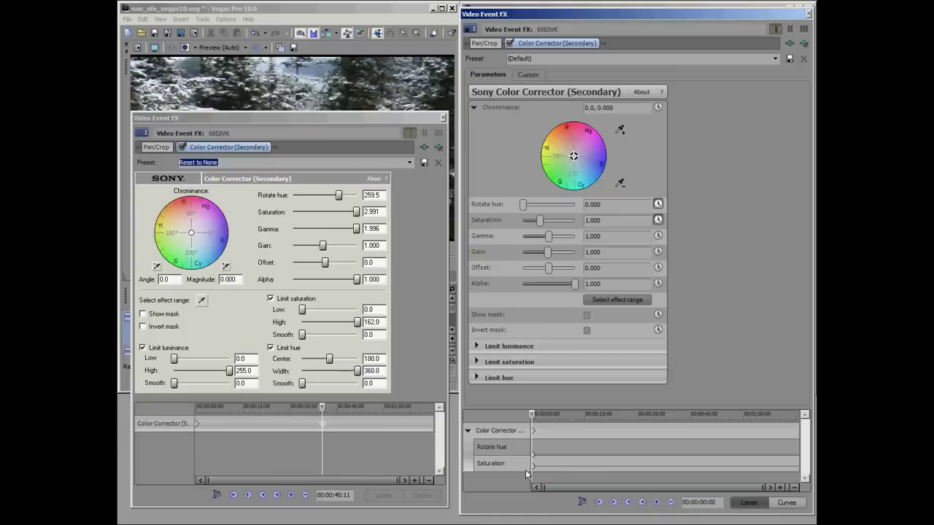
{"action": "left_click", "coordinate": [658, 237]}
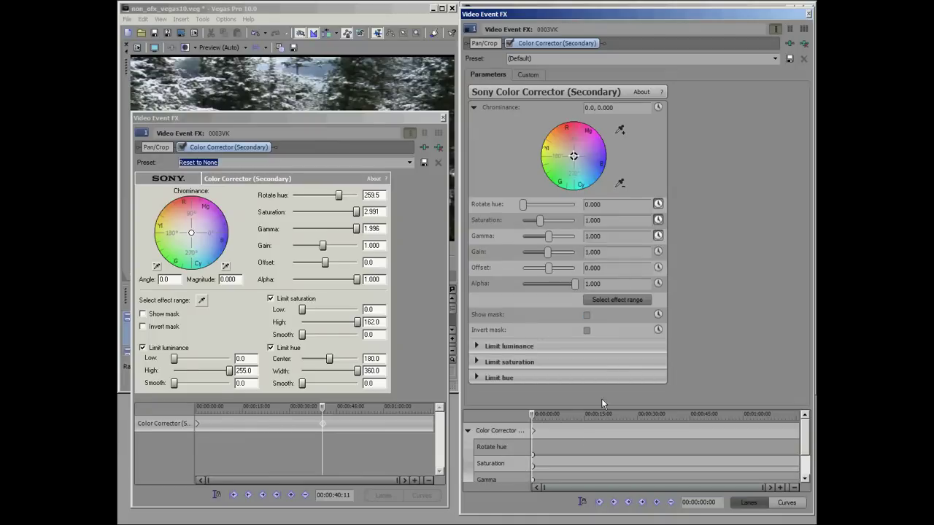
{"action": "left_click_drag", "start_coordinate": [598, 409], "coordinate": [598, 398]}
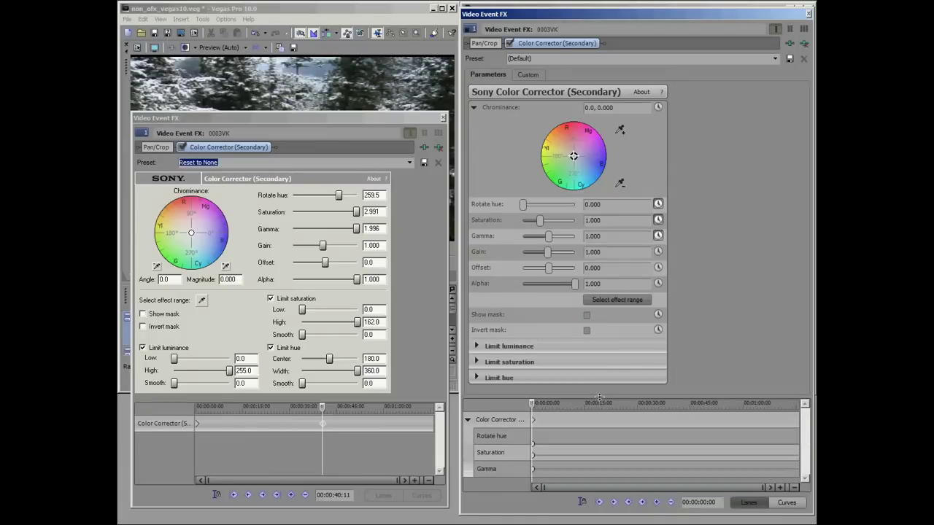
{"action": "left_click", "coordinate": [534, 404]}
Step: At about 40 s in Vegas 11, set Rotate hue 288, Saturation 3.000 and Gamma 2.000
{"action": "left_click_drag", "start_coordinate": [534, 405], "coordinate": [675, 403]}
{"action": "left_click", "coordinate": [522, 206]}
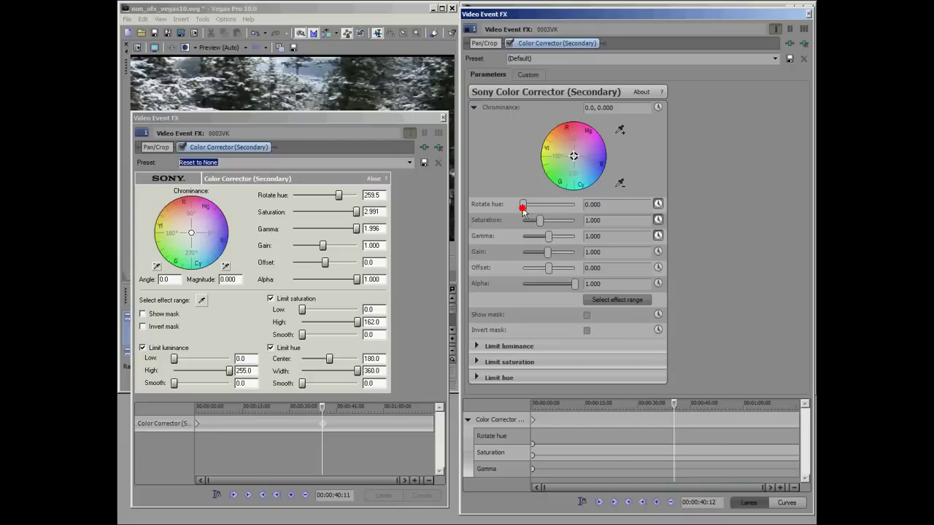
{"action": "left_click_drag", "start_coordinate": [522, 207], "coordinate": [604, 236]}
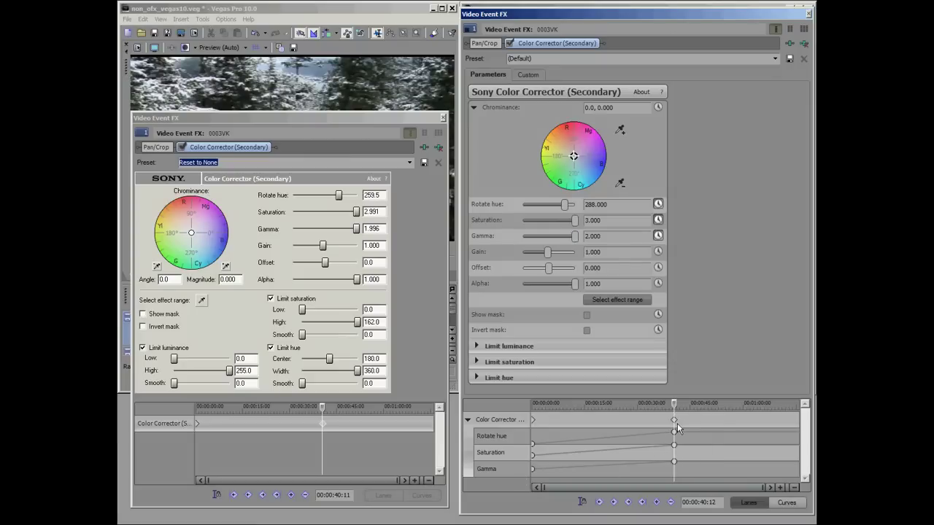
{"action": "mouse_move", "coordinate": [675, 401]}
{"action": "left_mouse_down"}
{"action": "mouse_move", "coordinate": [531, 402]}
{"action": "mouse_move", "coordinate": [636, 412]}
{"action": "mouse_move", "coordinate": [677, 404]}
{"action": "left_mouse_up"}
Step: Add Gamma 0.000 keyframes at 00:00:17:12 in Vegas 11 and 00:00:20:22 in Vegas 10
{"action": "double_click", "coordinate": [593, 464]}
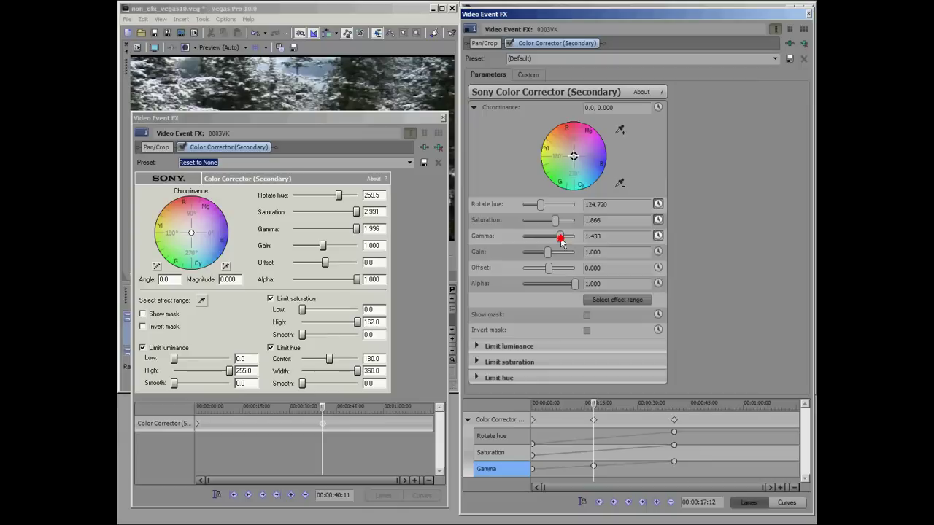
{"action": "left_click_drag", "start_coordinate": [559, 239], "coordinate": [519, 237]}
{"action": "left_click", "coordinate": [321, 406]}
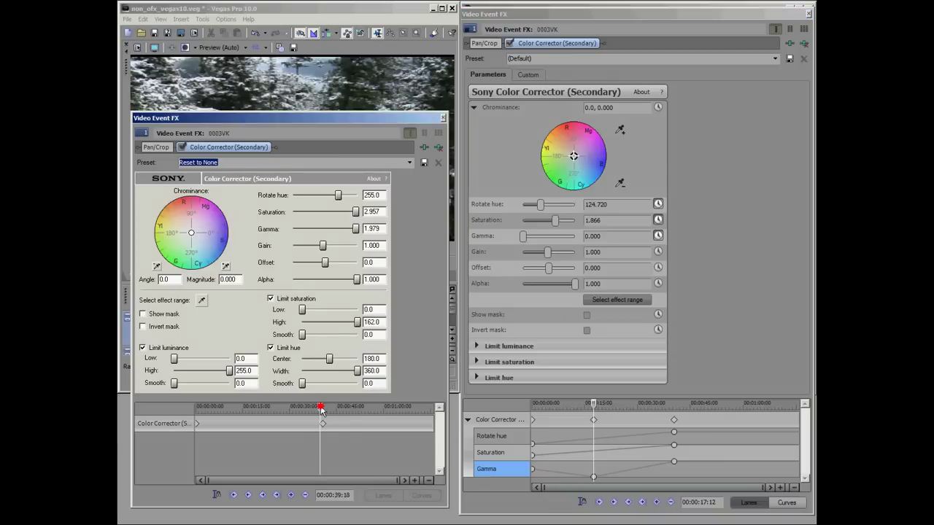
{"action": "left_click_drag", "start_coordinate": [321, 408], "coordinate": [262, 418]}
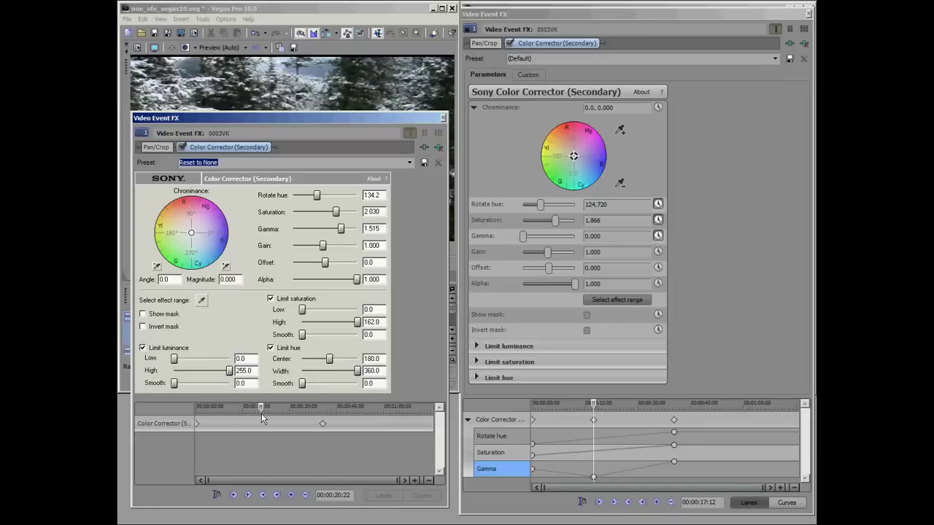
{"action": "left_click_drag", "start_coordinate": [339, 228], "coordinate": [283, 242]}
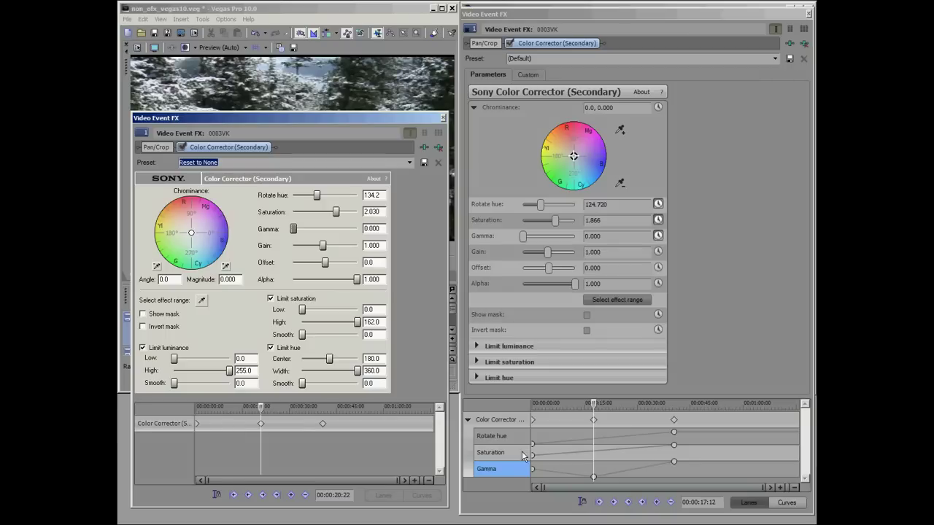
Step: Drop the Vegas 11 Saturation keyframe at 00:00:40:12 from 3.000 to 0.000
{"action": "left_click", "coordinate": [674, 447]}
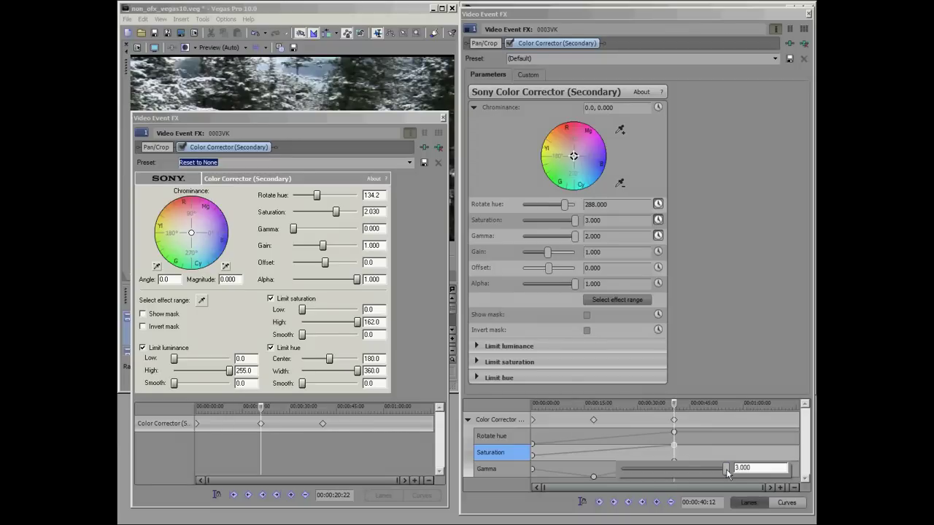
{"action": "left_click_drag", "start_coordinate": [728, 472], "coordinate": [627, 478]}
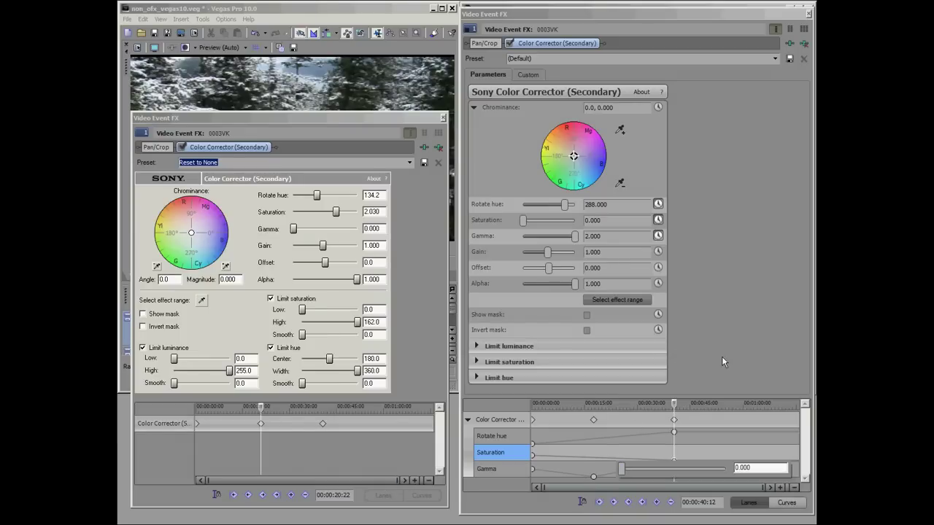
{"action": "mouse_move", "coordinate": [674, 461]}
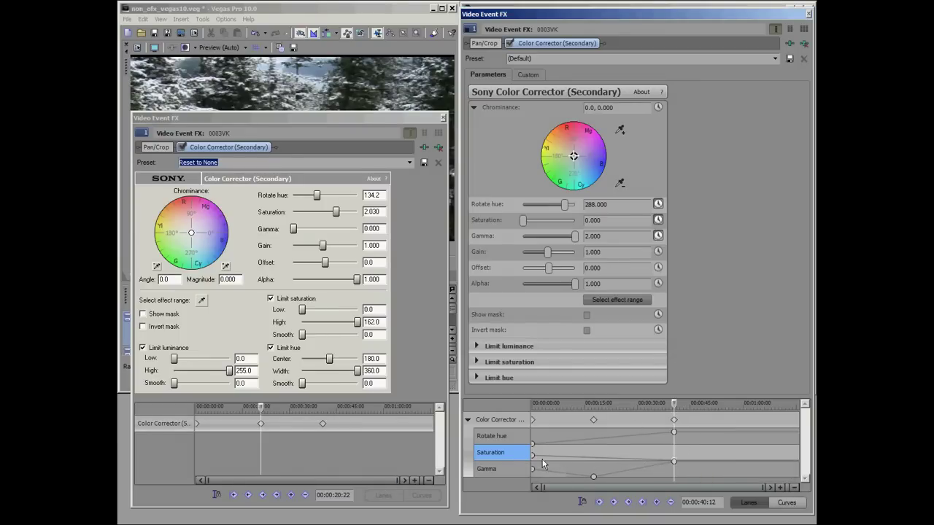
Step: Set Saturation to 0.000 on the Vegas 10 keyframe at 00:00:40:15, then return to 00:00:20:22
{"action": "mouse_move", "coordinate": [533, 459]}
{"action": "left_click", "coordinate": [321, 424]}
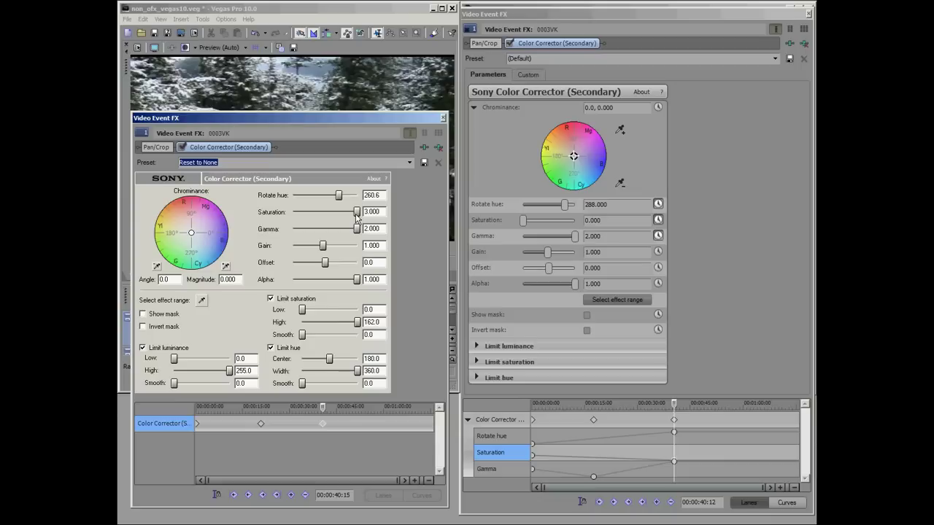
{"action": "left_click_drag", "start_coordinate": [357, 211], "coordinate": [270, 216]}
{"action": "left_click_drag", "start_coordinate": [323, 413], "coordinate": [304, 412]}
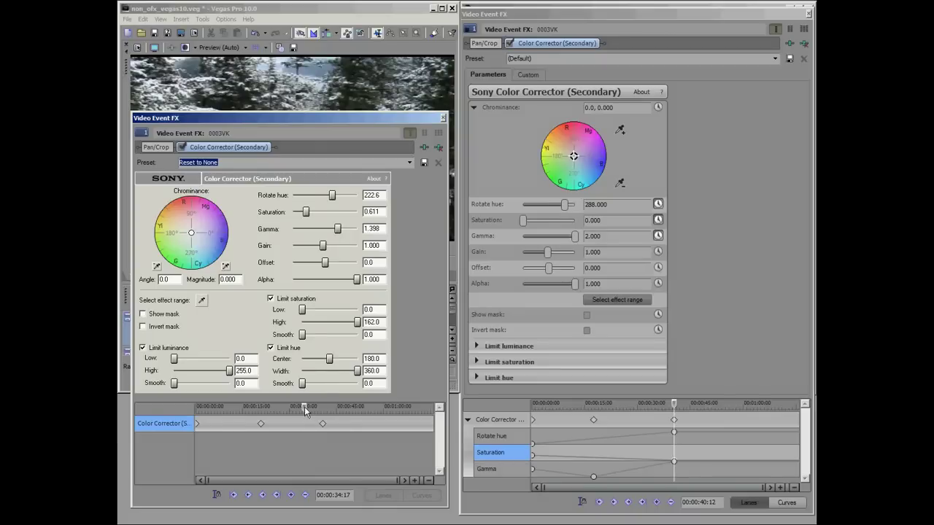
{"action": "left_click_drag", "start_coordinate": [304, 406], "coordinate": [263, 411]}
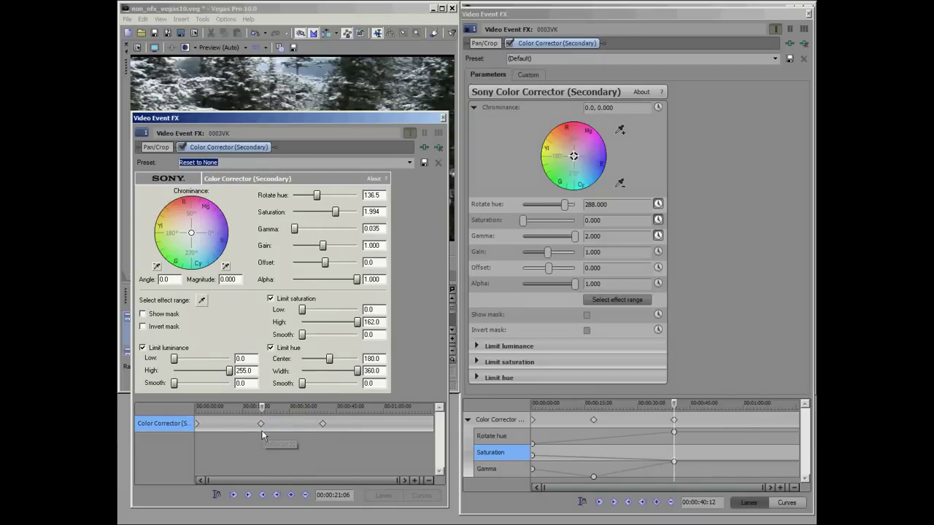
{"action": "left_click", "coordinate": [261, 429]}
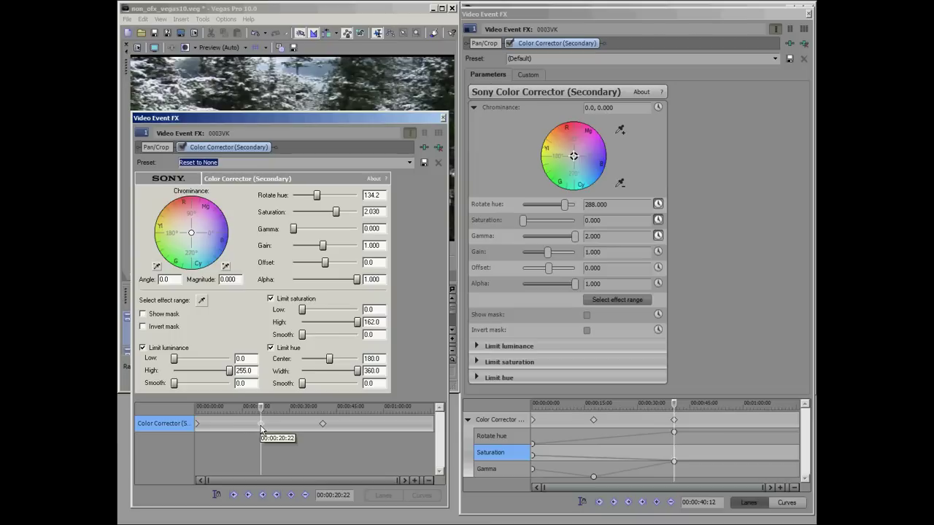